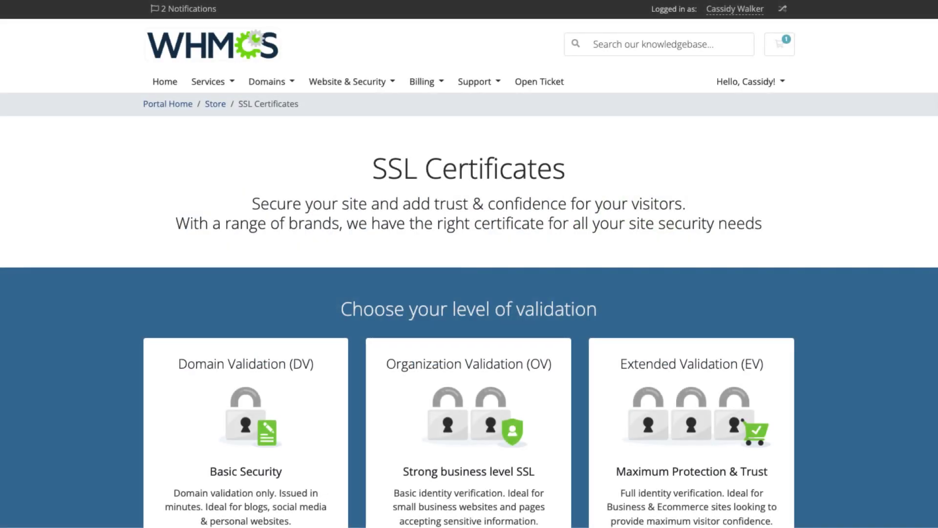
scroll(469, 293, down, 3)
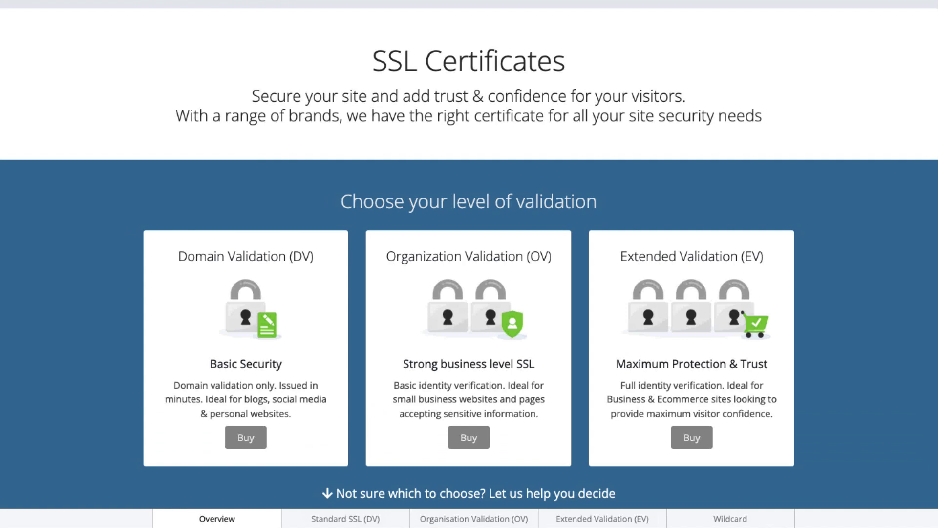
scroll(469, 293, down, 3)
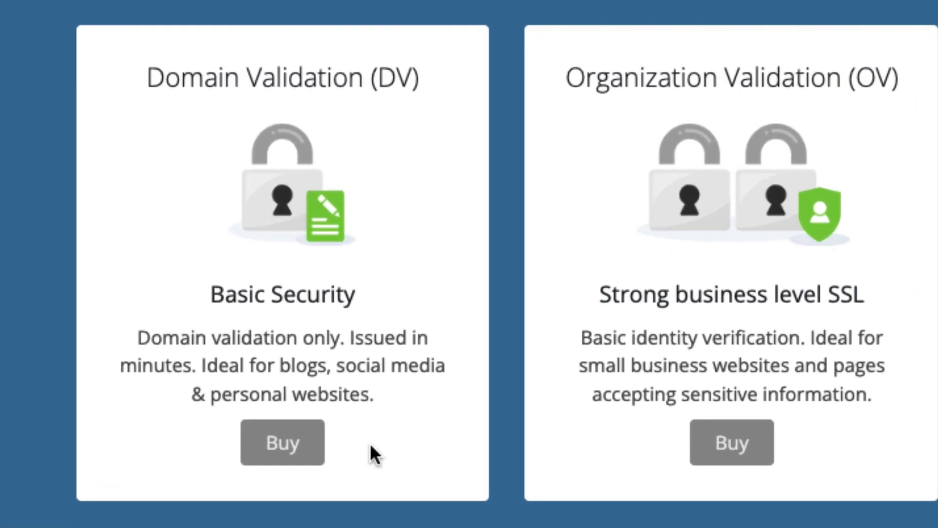
Buy a Domain Validation certificate to reach the DigiCert SSL Certificates setup
click(258, 451)
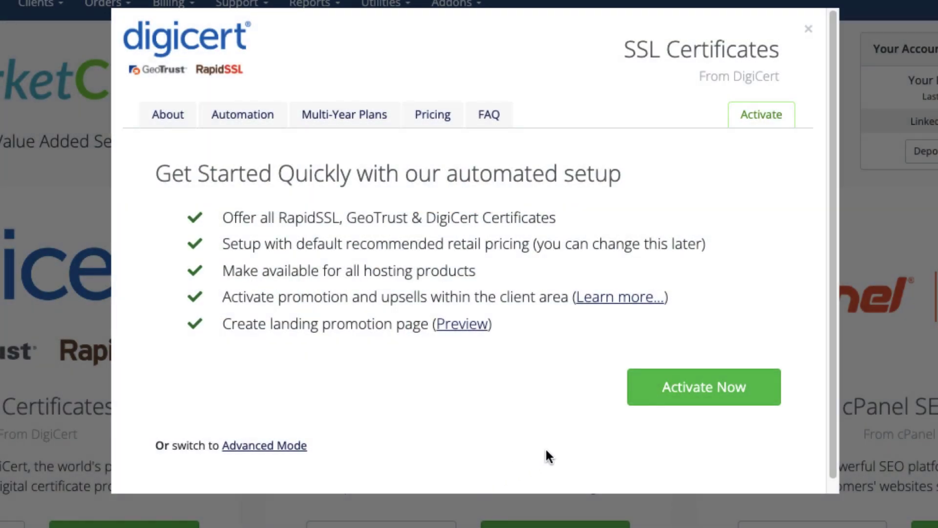
Activate the DigiCert SSL service, adding GeoTrust QuickSSL Premium ($79.00 USD) to the cart
click(682, 387)
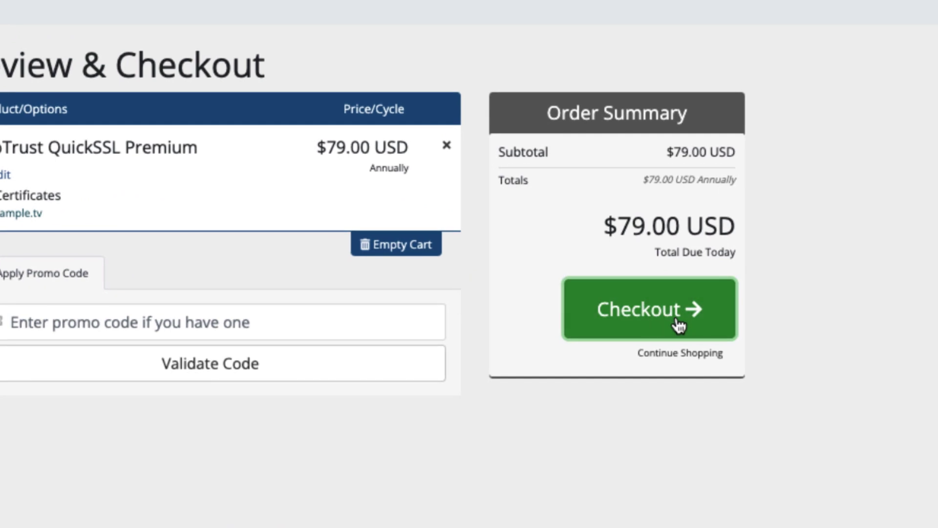
Check out the $79.00 GeoTrust QuickSSL Premium order
click(679, 325)
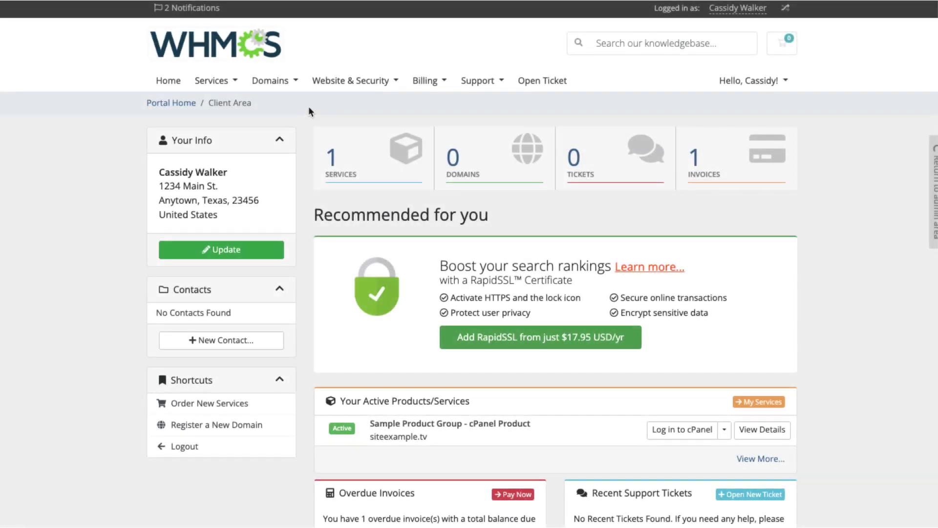
Go to Website & Security > Manage SSL Certificates to see siteexample.tv's RapidSSL DV entry
click(389, 82)
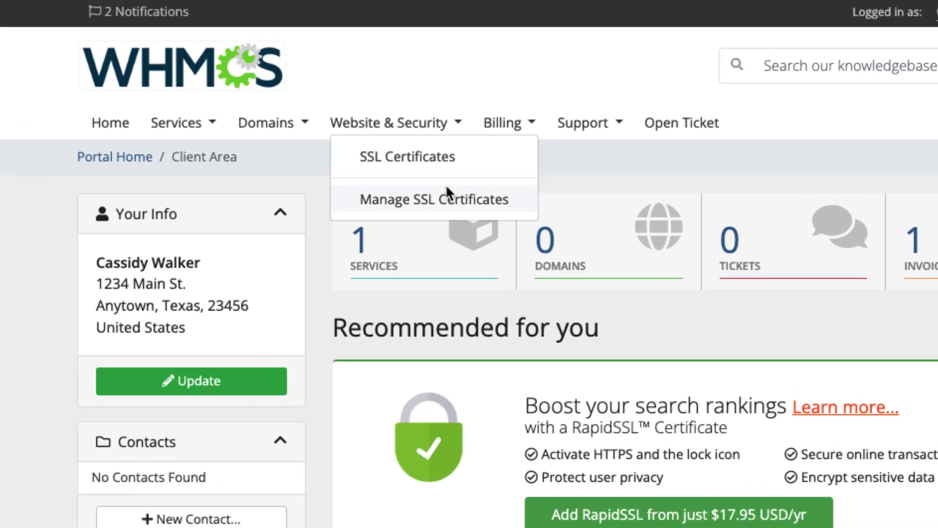
click(444, 194)
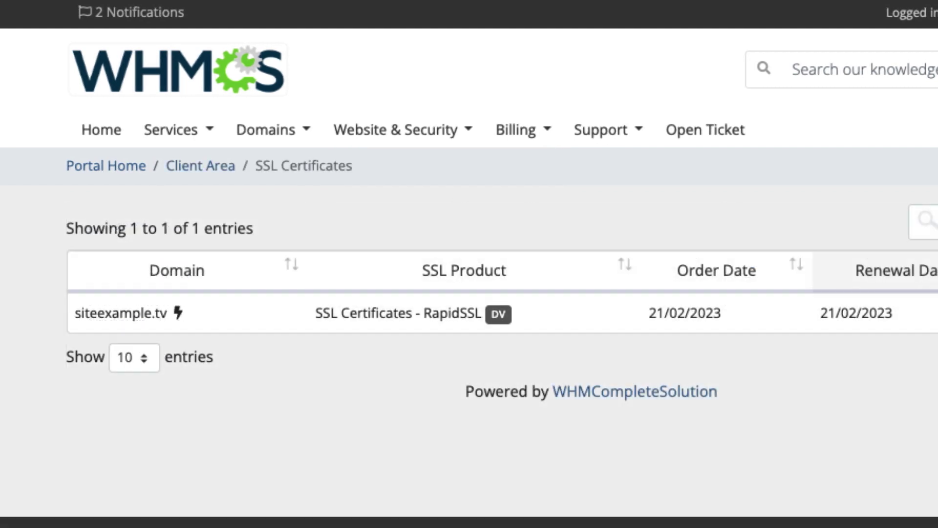